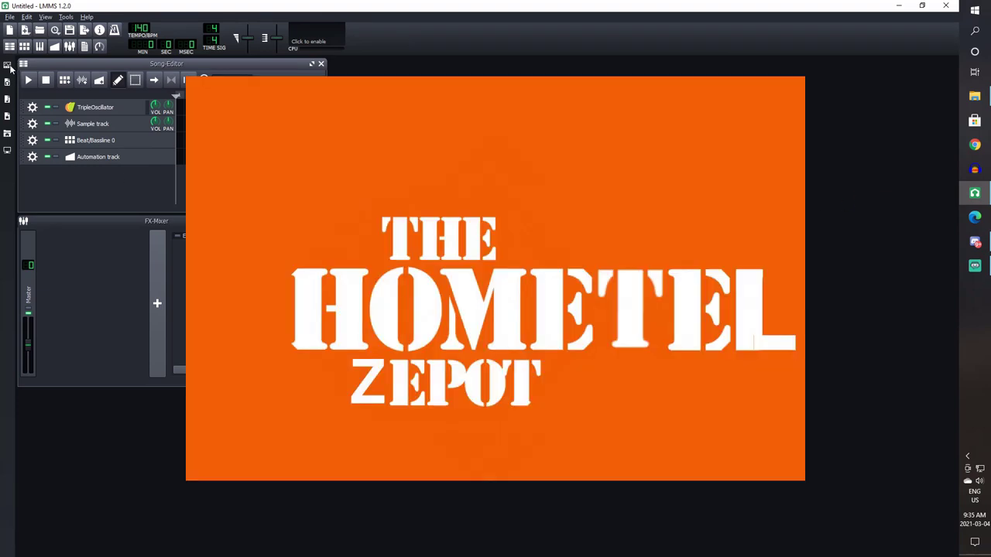
Step: Drag ZynAddSubFX from the Instrument Plugins list into the Song Editor as a new track
{"action": "left_click", "coordinate": [9, 66]}
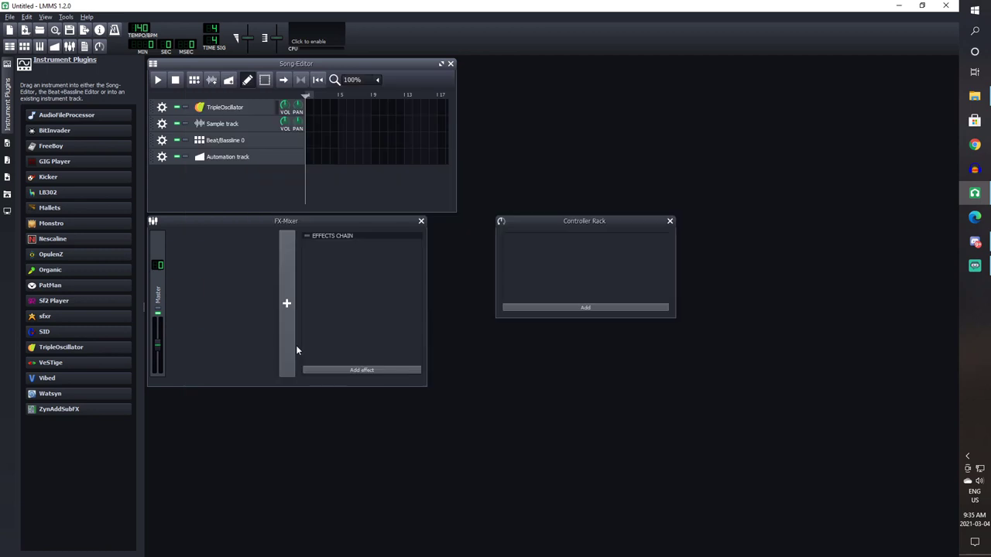
{"action": "left_click_drag", "start_coordinate": [133, 410], "coordinate": [222, 172]}
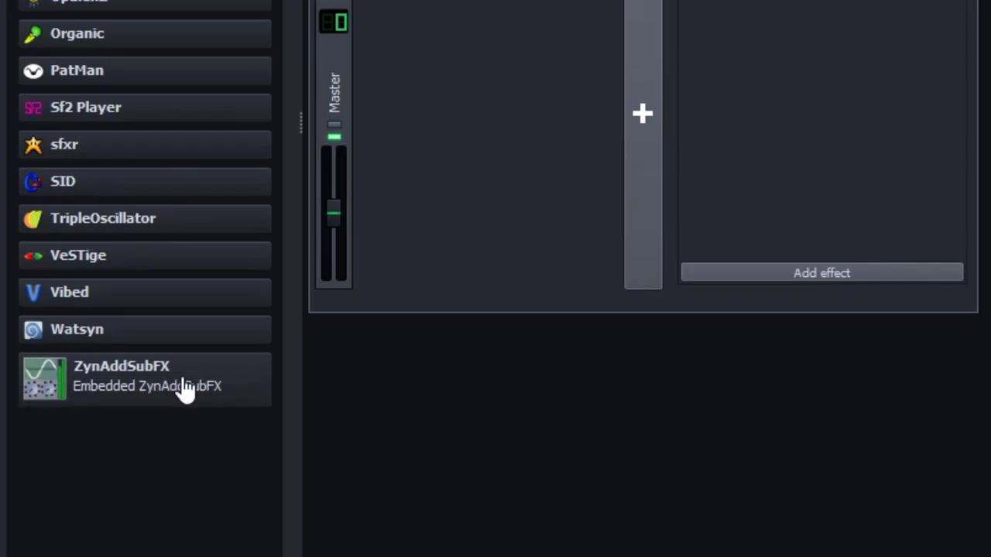
{"action": "left_click_drag", "start_coordinate": [186, 389], "coordinate": [483, 124]}
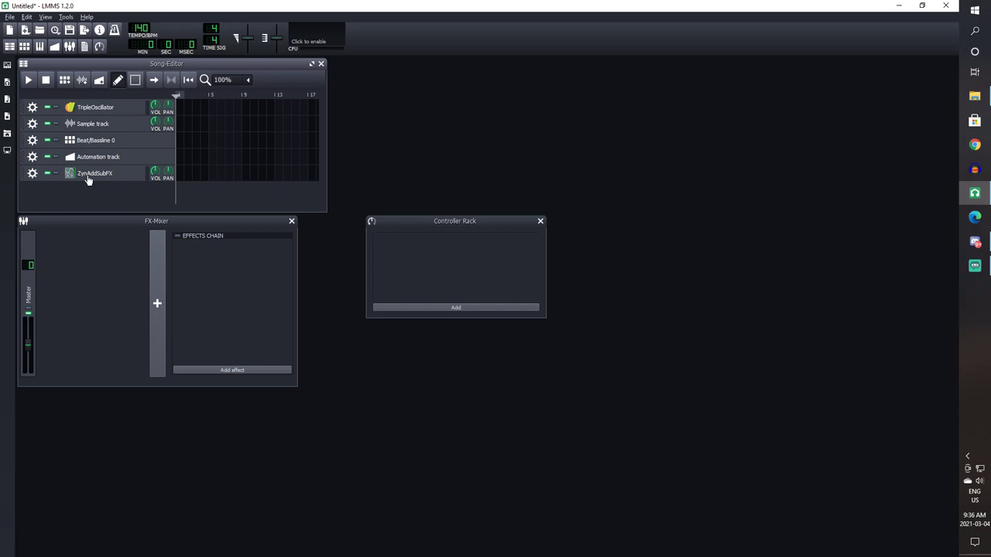
Step: Open the ZynAddSubFX editor, then browse Edit instrument, ADsynth, voice and oscillator windows
{"action": "left_click", "coordinate": [114, 172]}
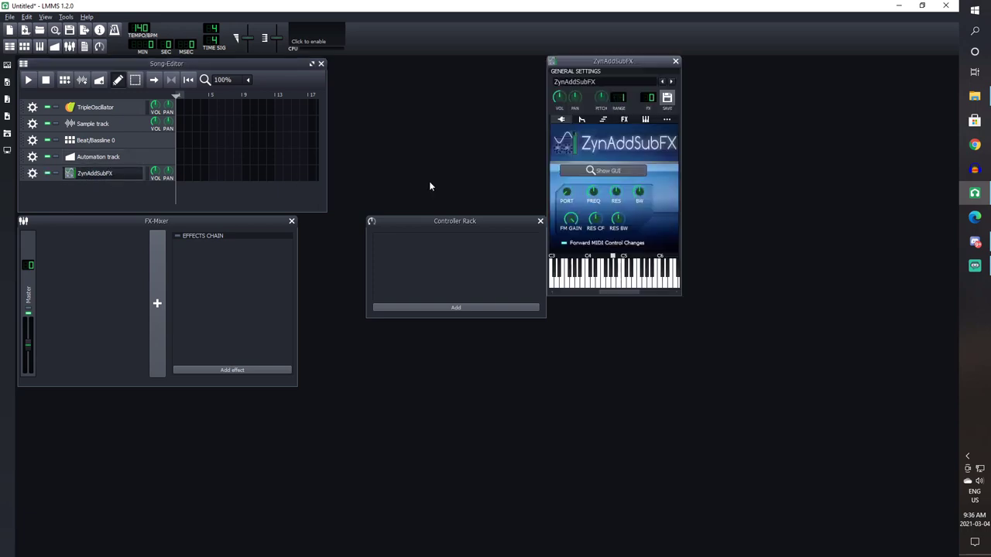
{"action": "left_click", "coordinate": [607, 170]}
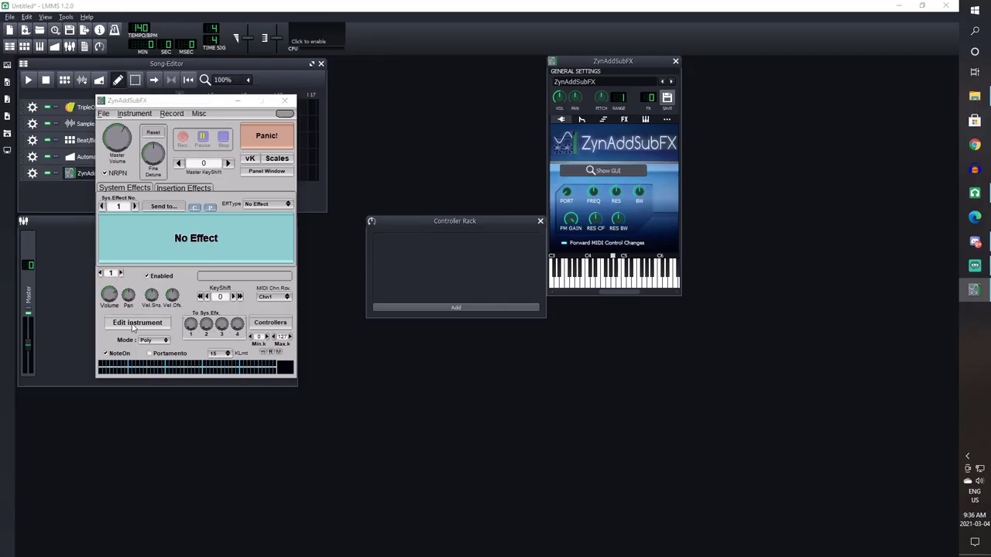
{"action": "left_click", "coordinate": [235, 434]}
{"action": "left_click", "coordinate": [237, 355]}
{"action": "left_click", "coordinate": [163, 346]}
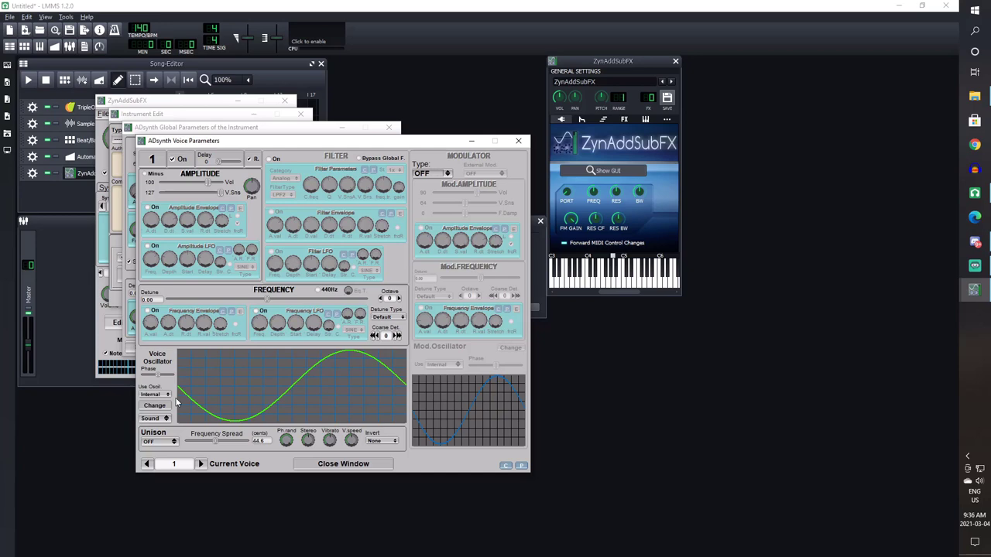
{"action": "left_click", "coordinate": [152, 407]}
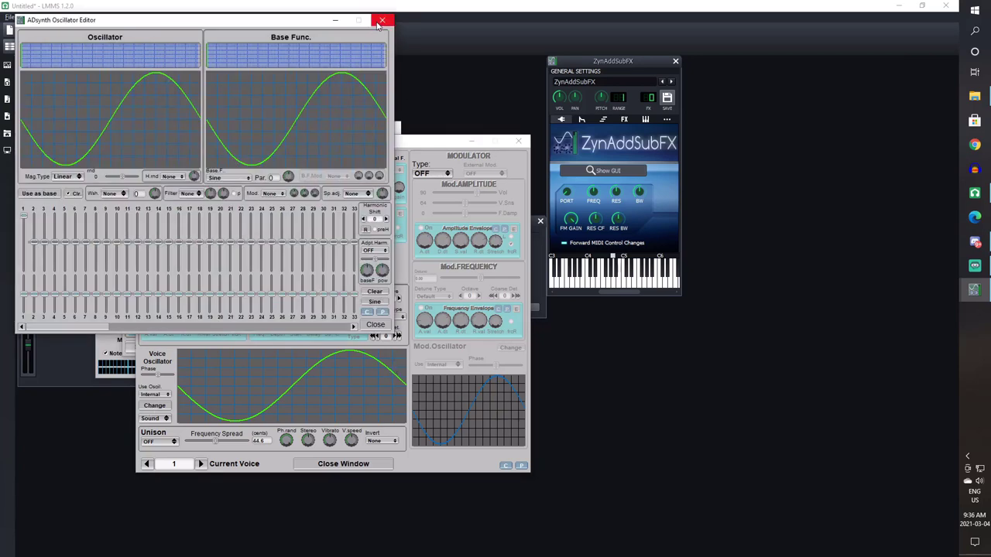
Step: Close the oscillator, voice, ADsynth global and instrument edit windows, returning to the main editor
{"action": "left_click", "coordinate": [382, 19]}
{"action": "left_click", "coordinate": [519, 141]}
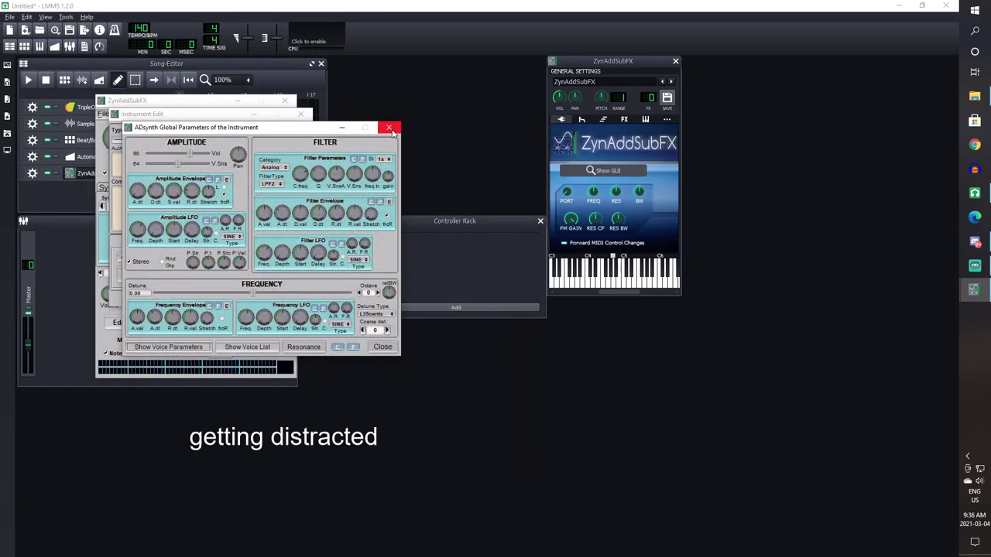
{"action": "left_click", "coordinate": [388, 127]}
{"action": "left_click", "coordinate": [208, 298]}
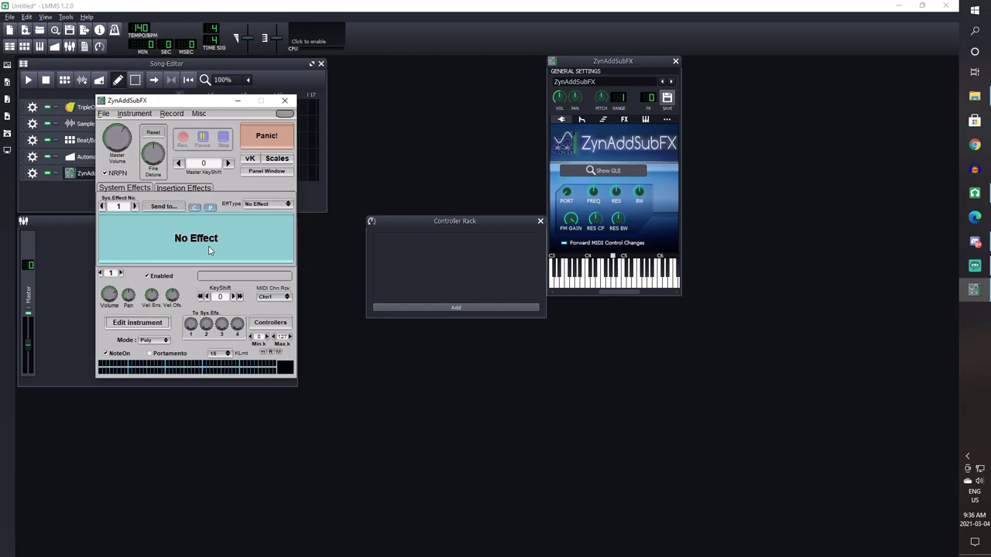
Step: Go through Edit instrument and ADsynth global parameters to the voice 1 parameters window
{"action": "left_click", "coordinate": [198, 114]}
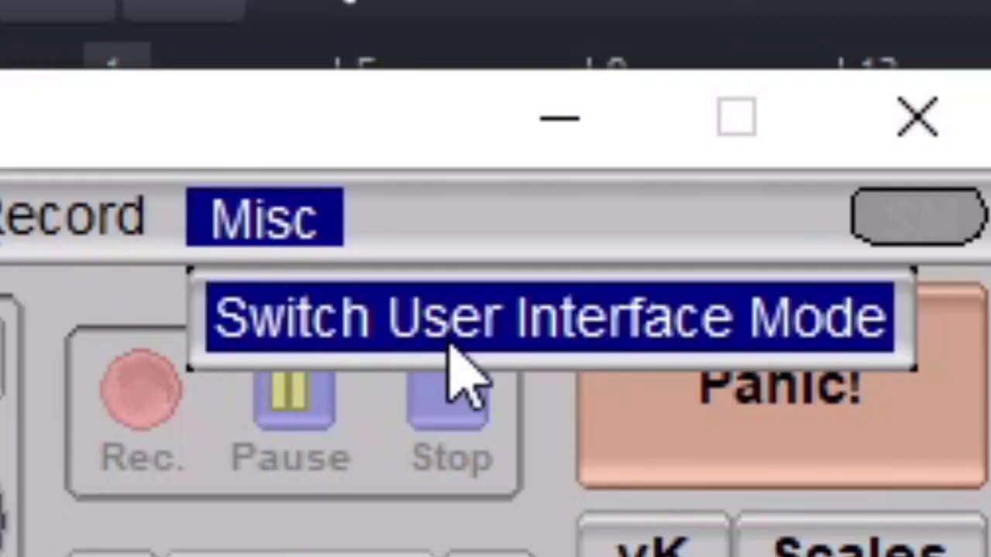
{"action": "left_click", "coordinate": [451, 196]}
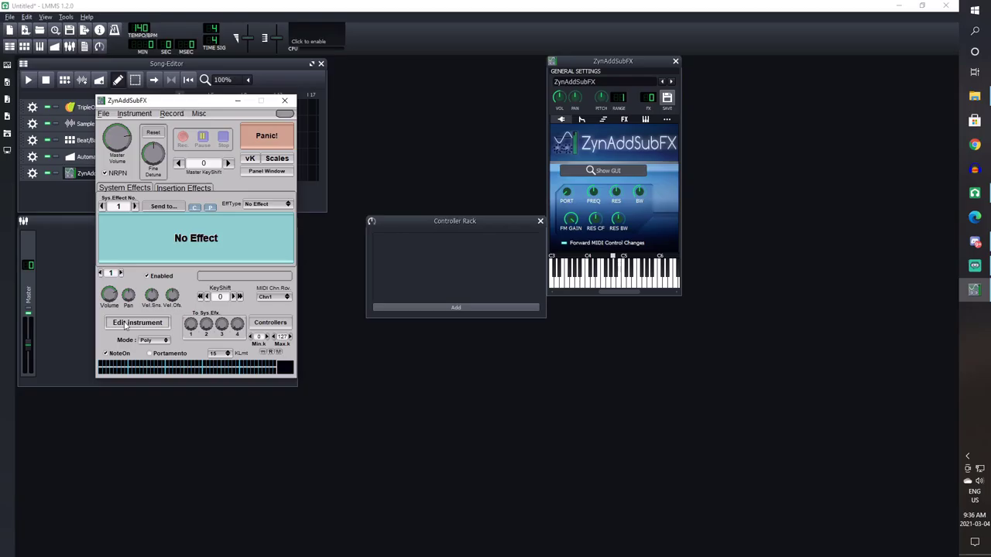
{"action": "left_click", "coordinate": [132, 322]}
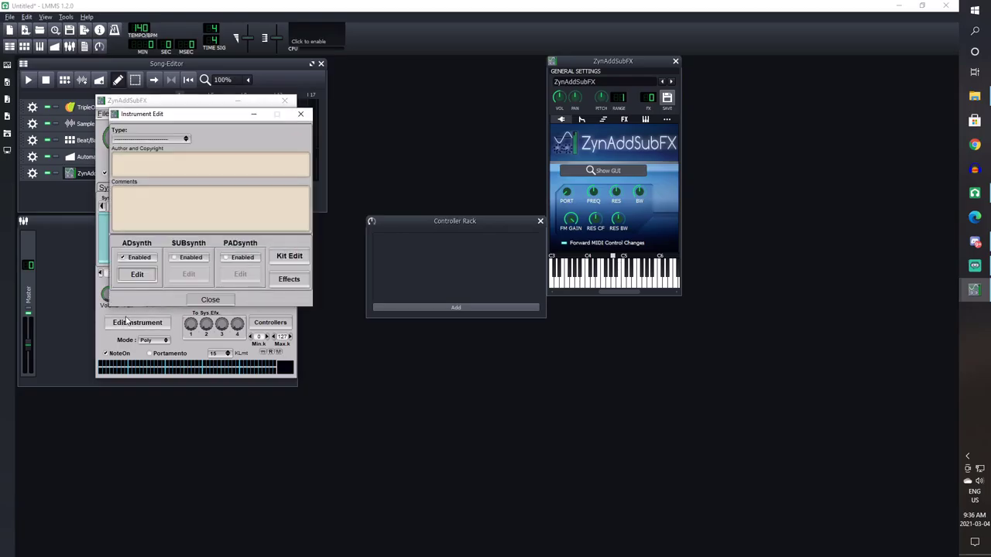
{"action": "left_click", "coordinate": [136, 275]}
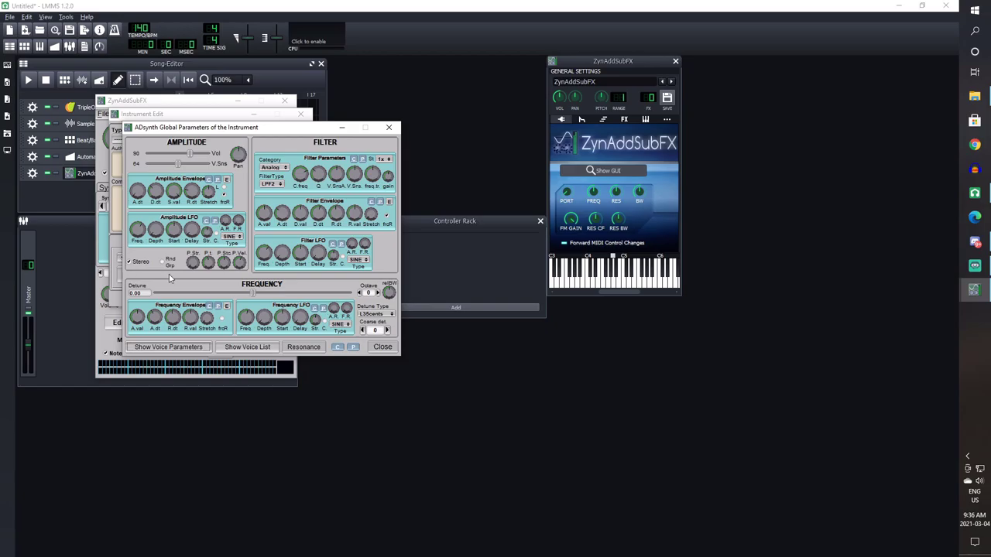
{"action": "left_click", "coordinate": [183, 346]}
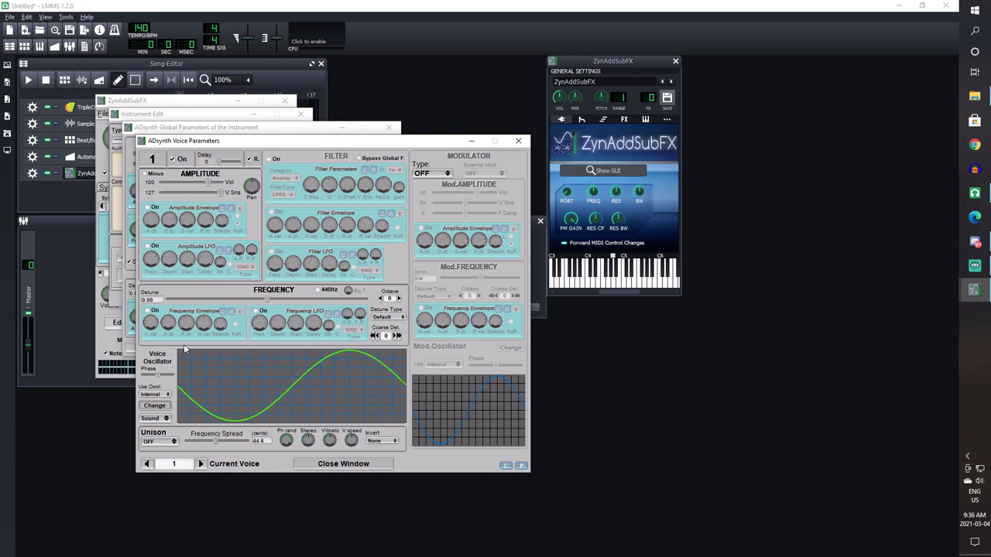
Step: Show the Calf Reverb effects chain, then restore the ZynAddSubFX windows ending on Voice Parameters
{"action": "left_click", "coordinate": [627, 356]}
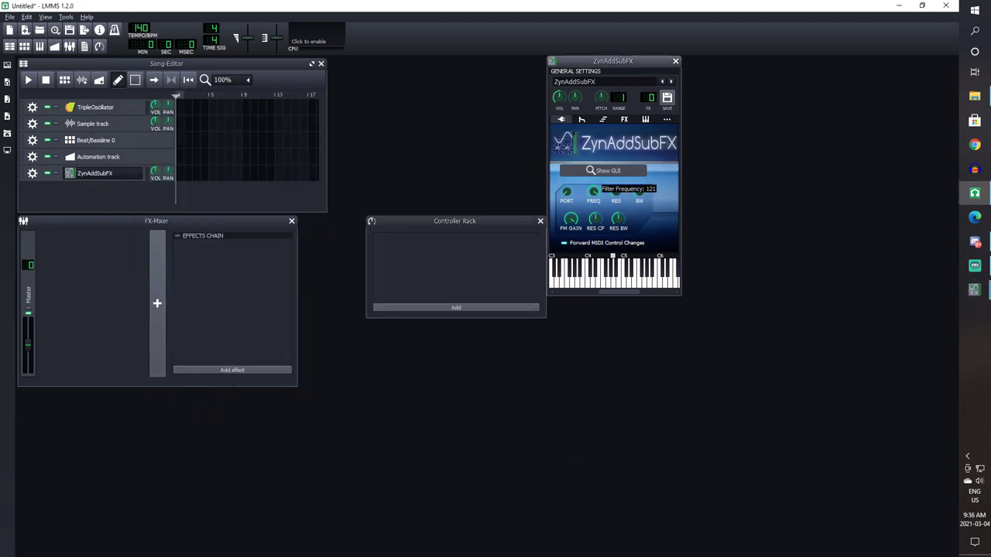
{"action": "left_click", "coordinate": [623, 120]}
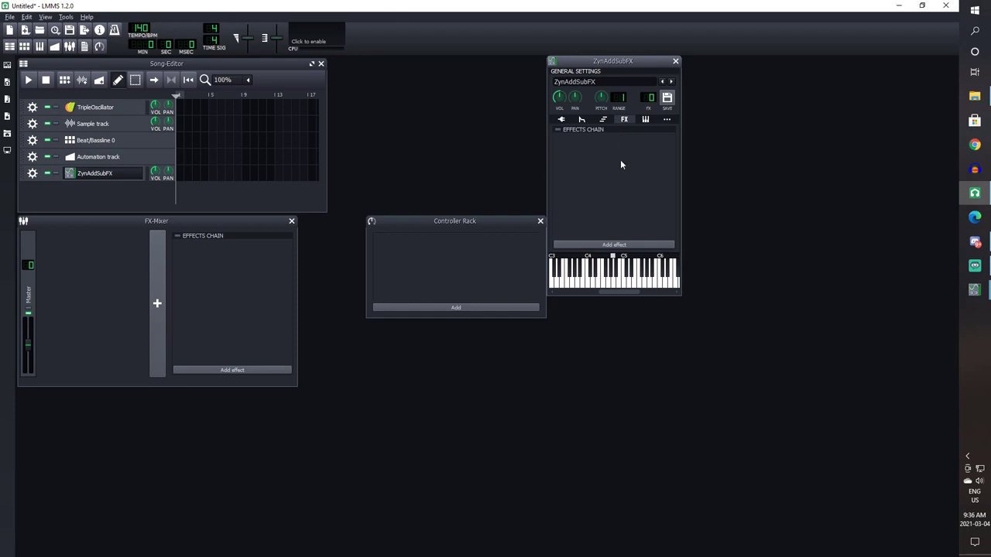
{"action": "left_click", "coordinate": [975, 293]}
{"action": "left_click", "coordinate": [975, 292]}
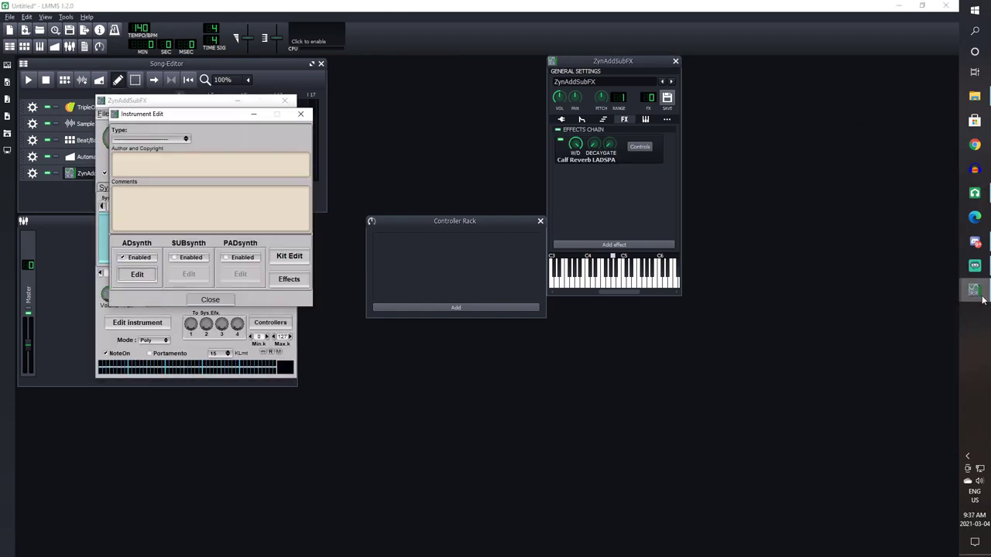
{"action": "left_click", "coordinate": [972, 296]}
{"action": "left_click", "coordinate": [968, 298]}
{"action": "left_click", "coordinate": [903, 412]}
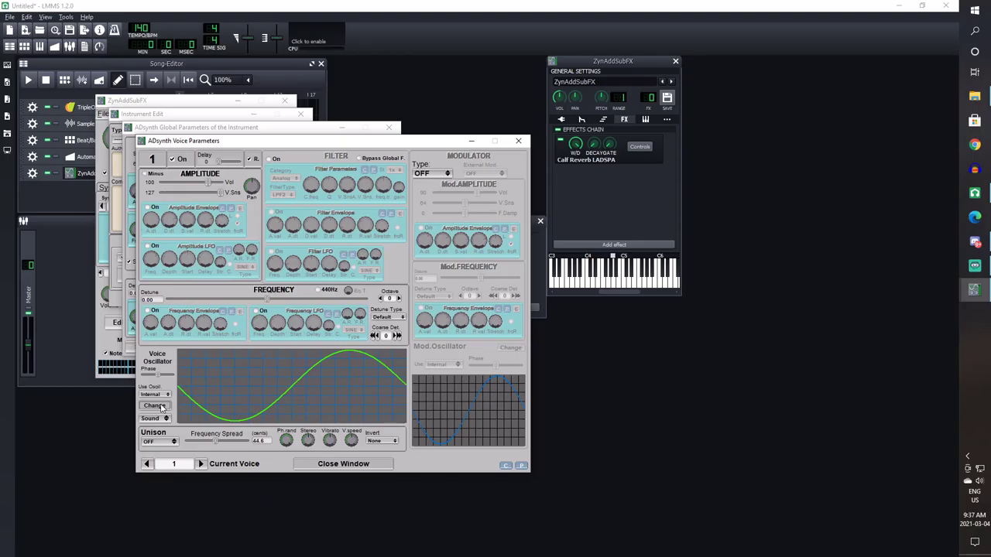
Step: Try Triangle, Saw, Sine and then Gauss as the voice oscillator's base function
{"action": "left_click", "coordinate": [265, 349]}
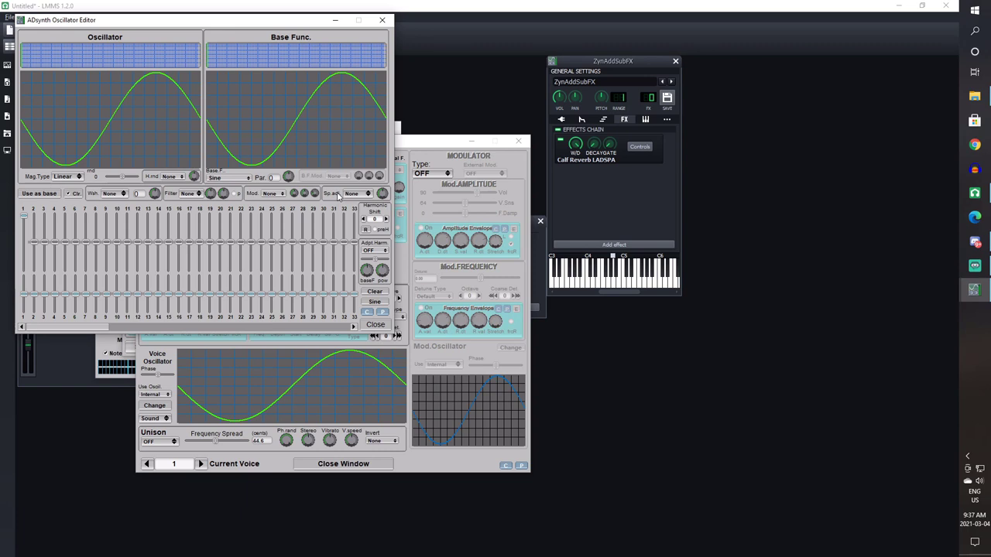
{"action": "left_click", "coordinate": [233, 180]}
{"action": "left_click", "coordinate": [234, 186]}
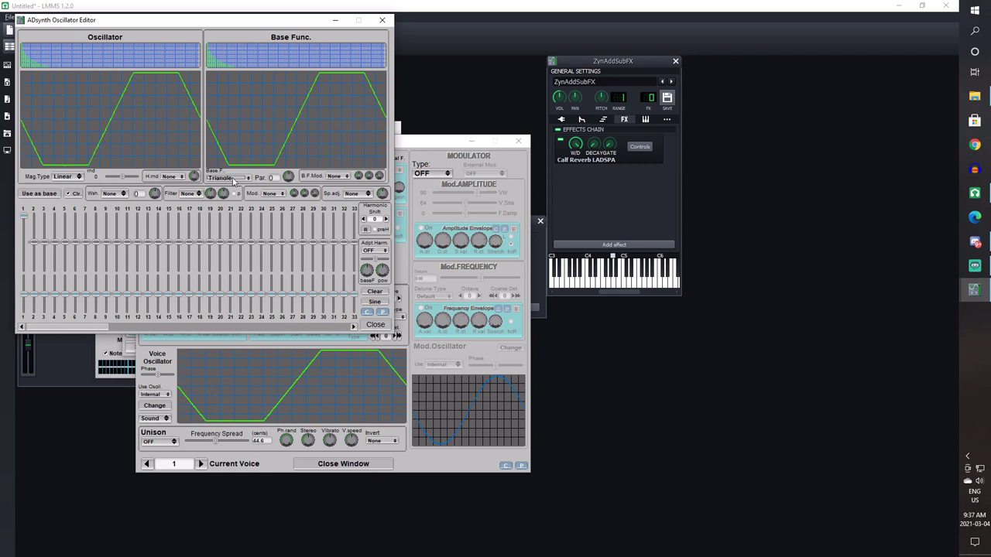
{"action": "left_click", "coordinate": [232, 180]}
{"action": "left_click", "coordinate": [232, 233]}
{"action": "left_click", "coordinate": [234, 179]}
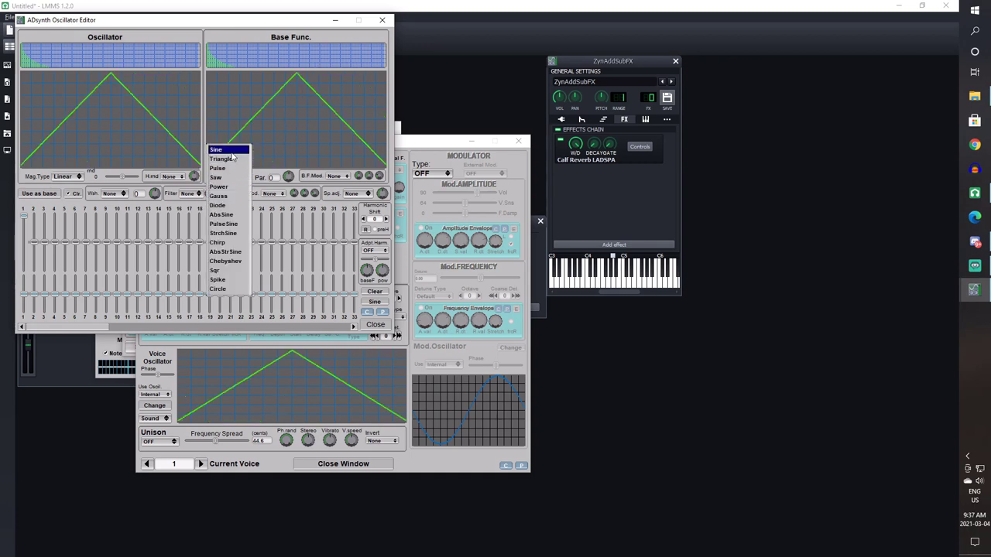
{"action": "left_click", "coordinate": [232, 151]}
{"action": "left_click", "coordinate": [234, 178]}
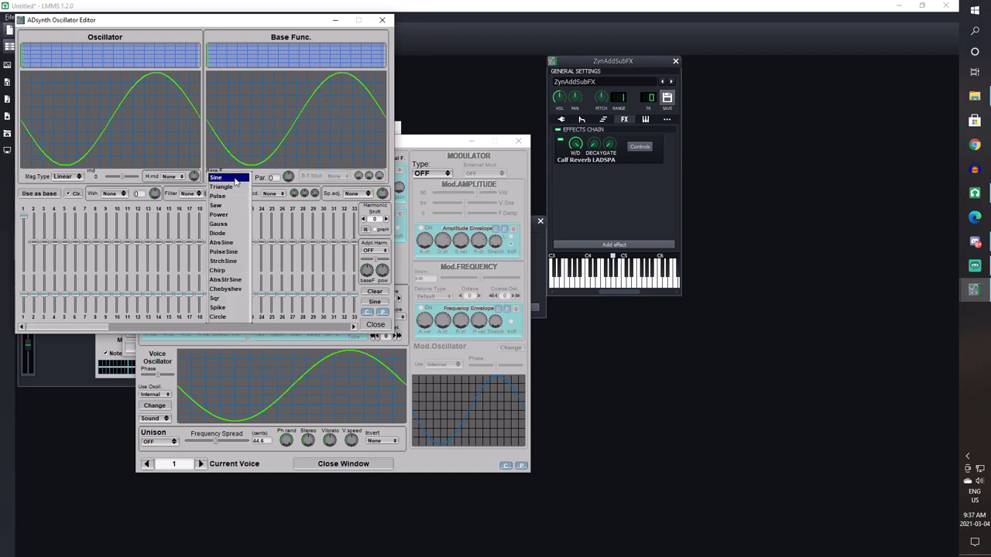
{"action": "left_click", "coordinate": [236, 224]}
Step: Keep the Gauss base function and set base-function modulation to Sine
{"action": "left_click", "coordinate": [238, 179]}
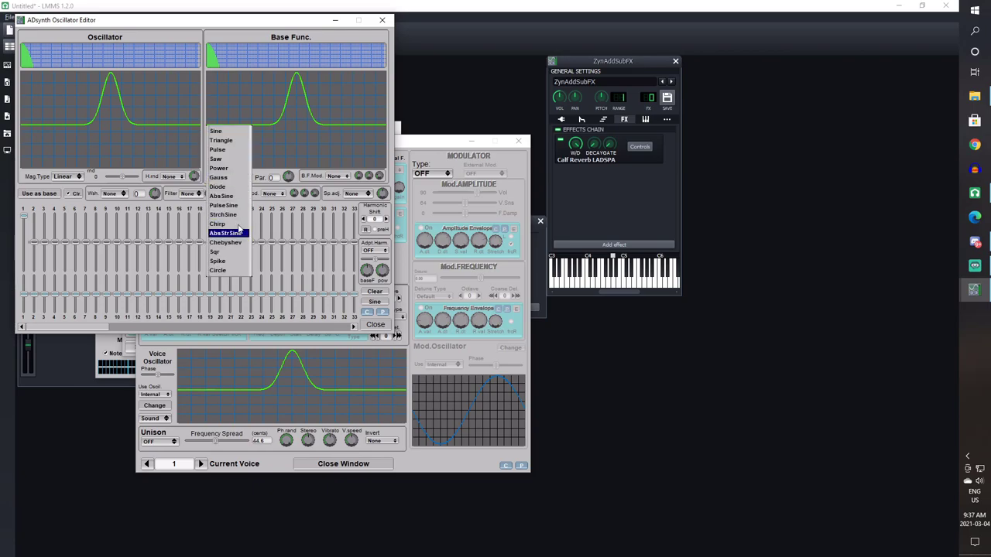
{"action": "key", "text": "Escape"}
{"action": "left_click", "coordinate": [335, 177]}
{"action": "left_click", "coordinate": [337, 192]}
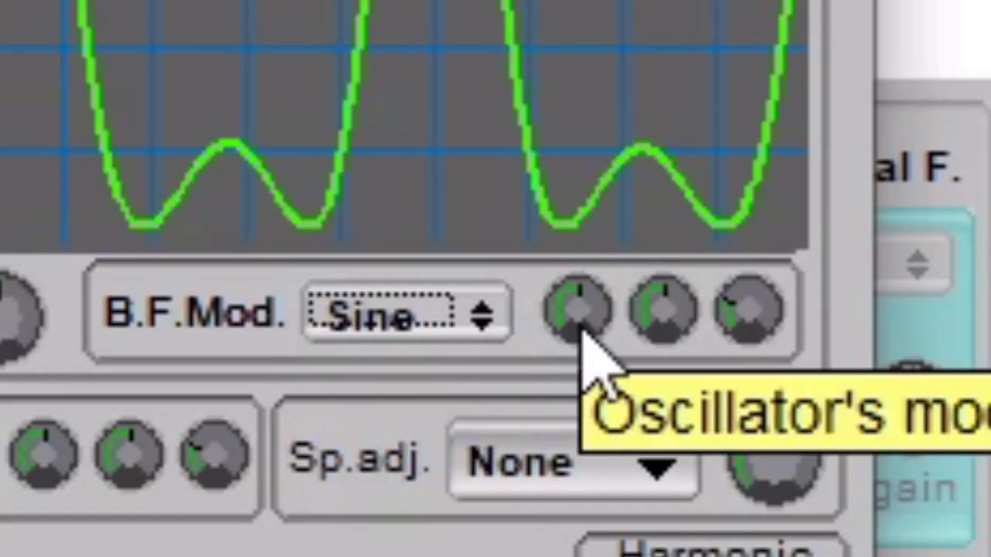
Step: Adjust the sine base-function modulation parameters, one to about 42 and another lower
{"action": "left_click_drag", "start_coordinate": [581, 341], "coordinate": [596, 480]}
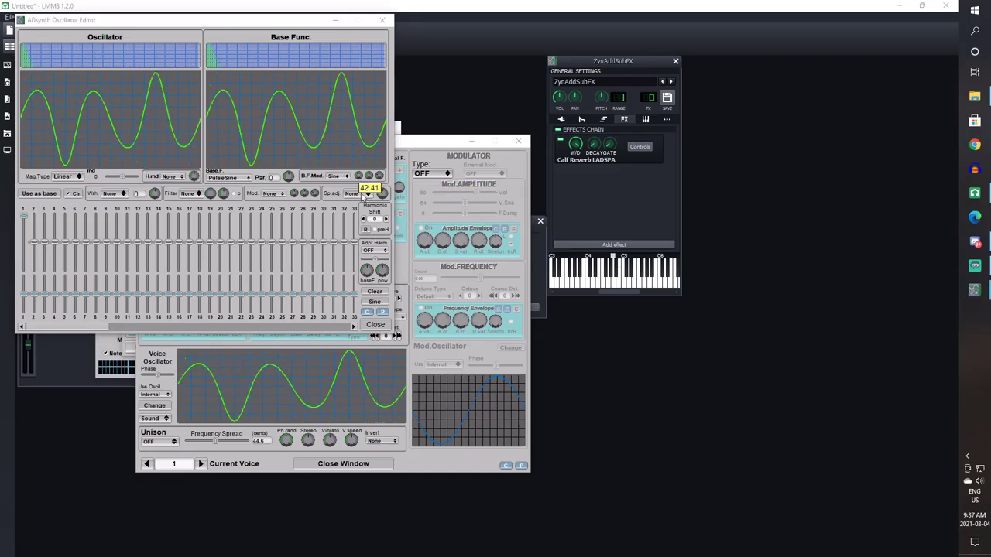
{"action": "left_click_drag", "start_coordinate": [362, 197], "coordinate": [362, 197]}
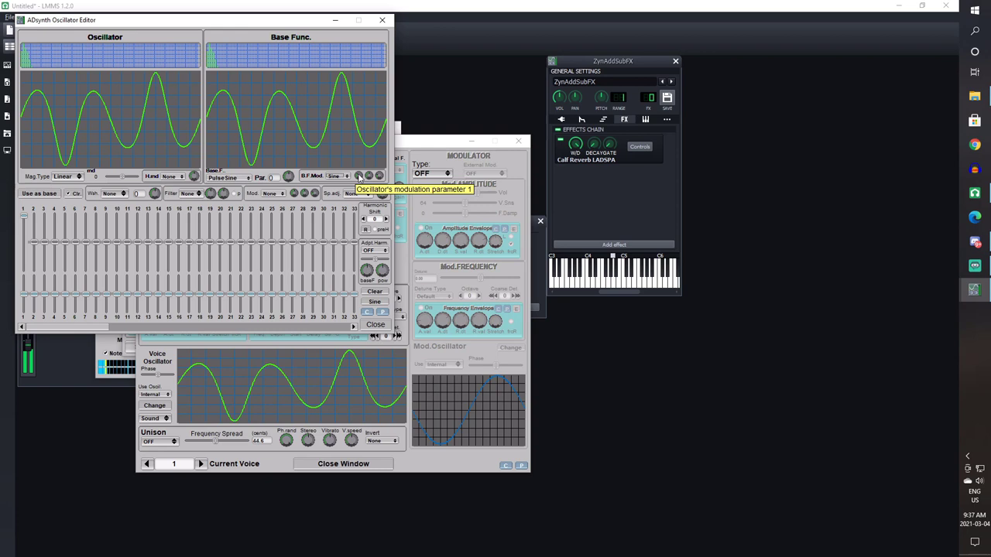
{"action": "mouse_move", "coordinate": [358, 175]}
{"action": "left_mouse_down"}
{"action": "mouse_move", "coordinate": [360, 249]}
{"action": "mouse_move", "coordinate": [360, 180]}
{"action": "left_mouse_up"}
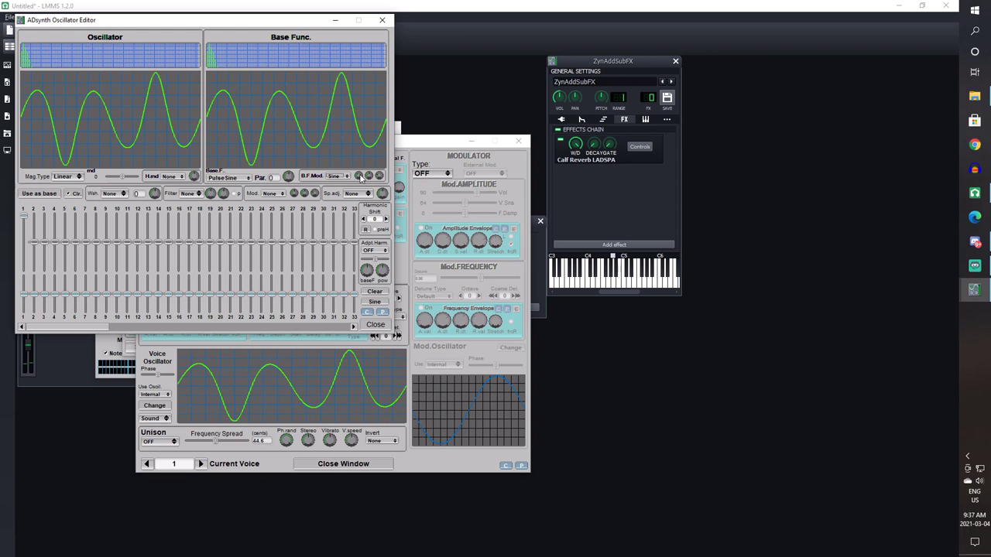
Step: Boost oscillator harmonics 25, 32 and 28–31 for a jagged, buzzy waveform
{"action": "left_click", "coordinate": [272, 243]}
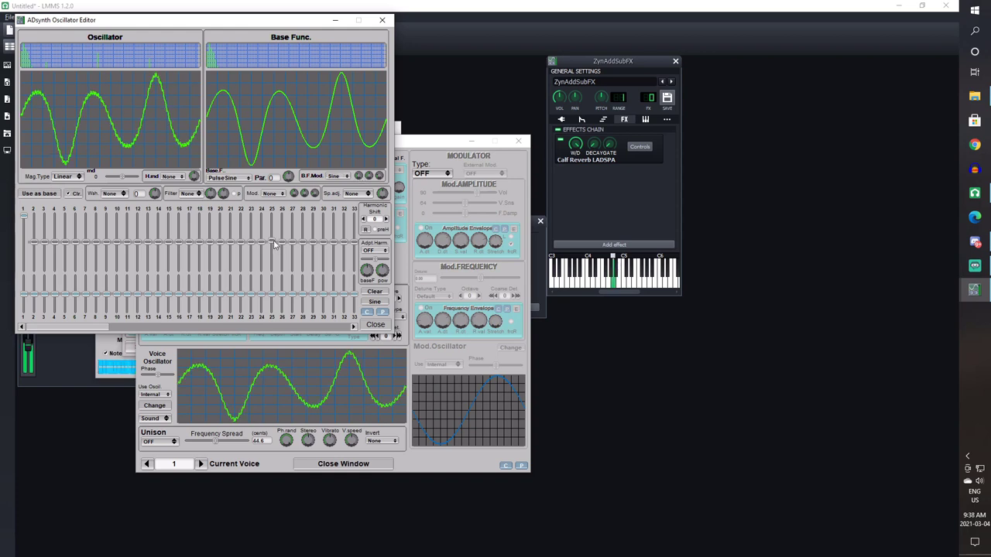
{"action": "left_click", "coordinate": [344, 242]}
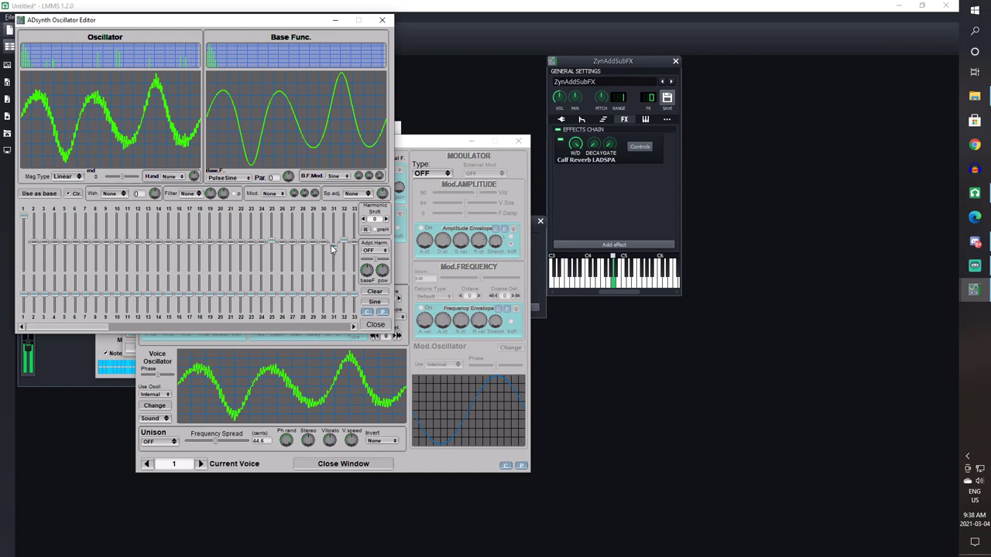
{"action": "mouse_move", "coordinate": [331, 247]}
{"action": "left_mouse_down"}
{"action": "mouse_move", "coordinate": [284, 240]}
{"action": "mouse_move", "coordinate": [250, 267]}
{"action": "left_mouse_up"}
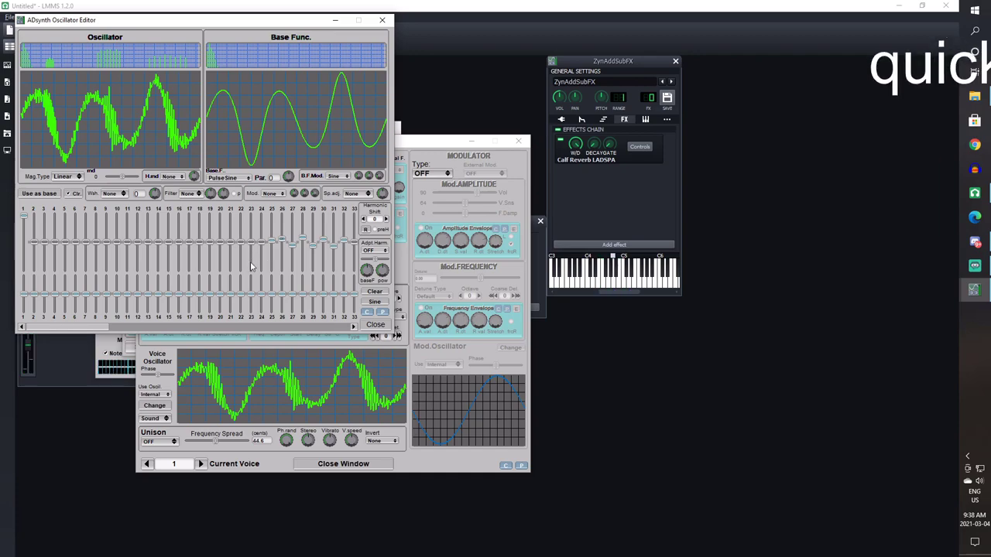
Step: Set voice unison size to 50 and its frequency spread to 20.8 cents
{"action": "left_click", "coordinate": [159, 441]}
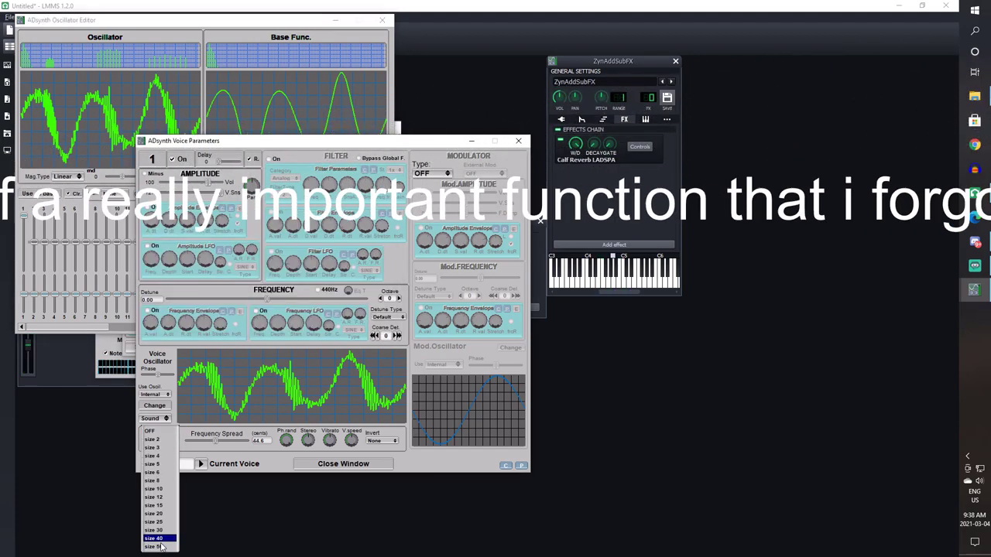
{"action": "left_click", "coordinate": [159, 547]}
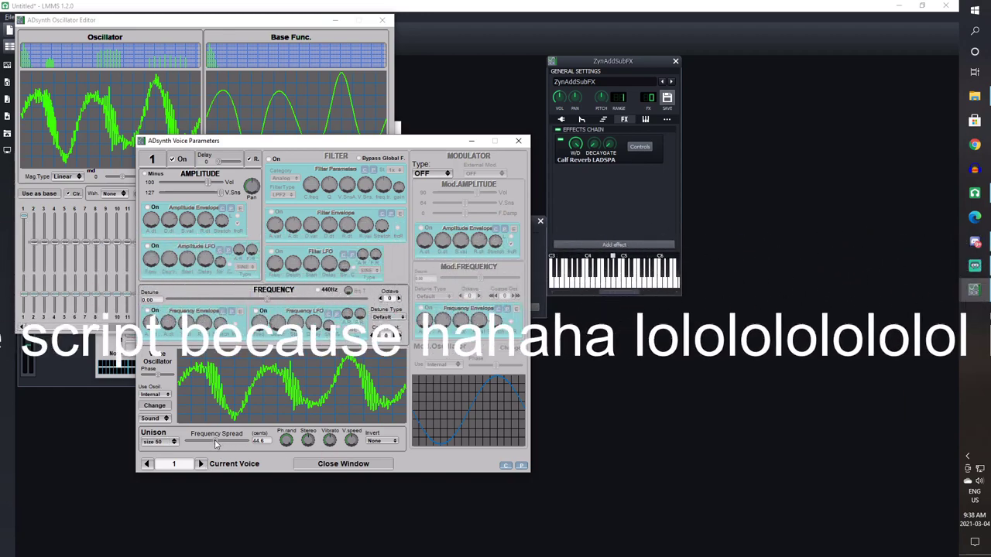
{"action": "left_click_drag", "start_coordinate": [216, 443], "coordinate": [206, 443]}
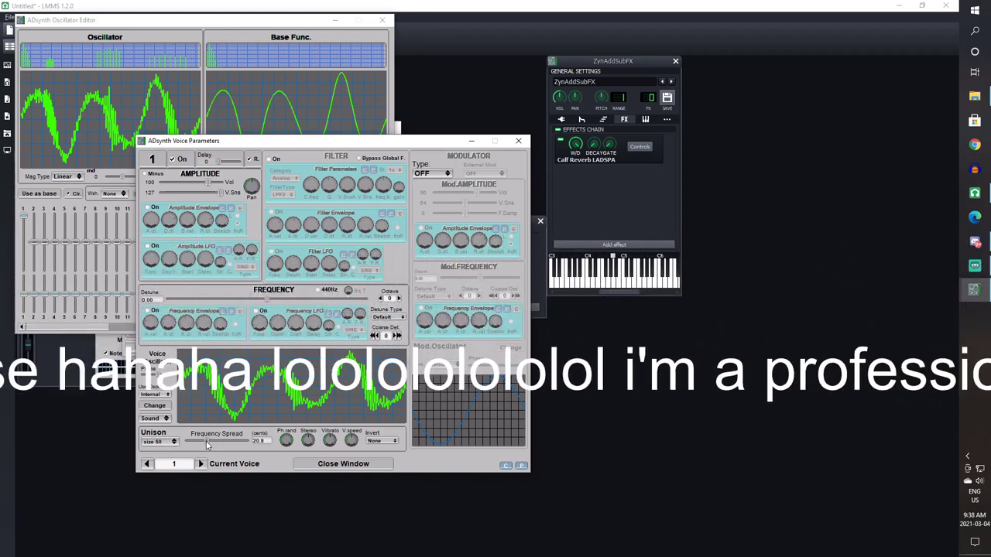
{"action": "left_click", "coordinate": [203, 21]}
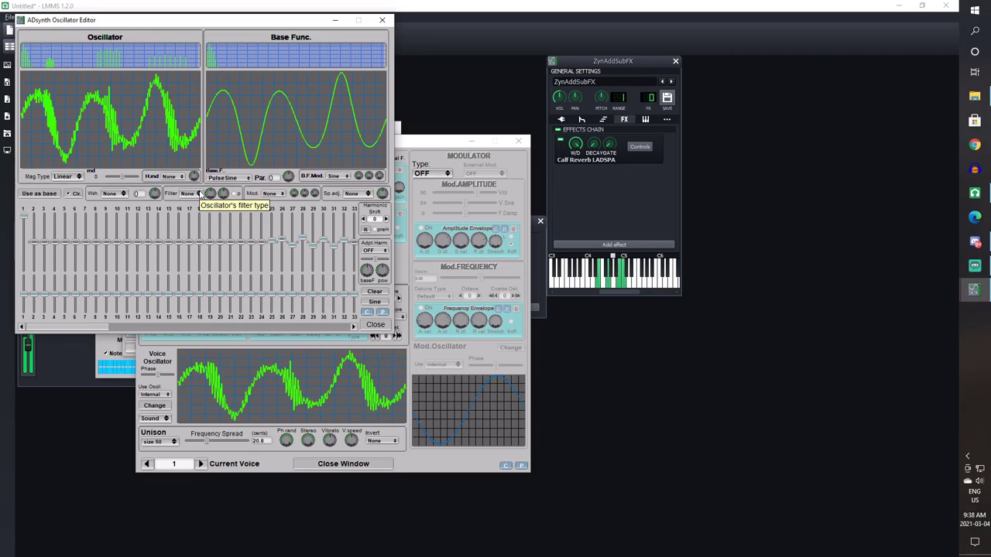
{"action": "left_click", "coordinate": [172, 177]}
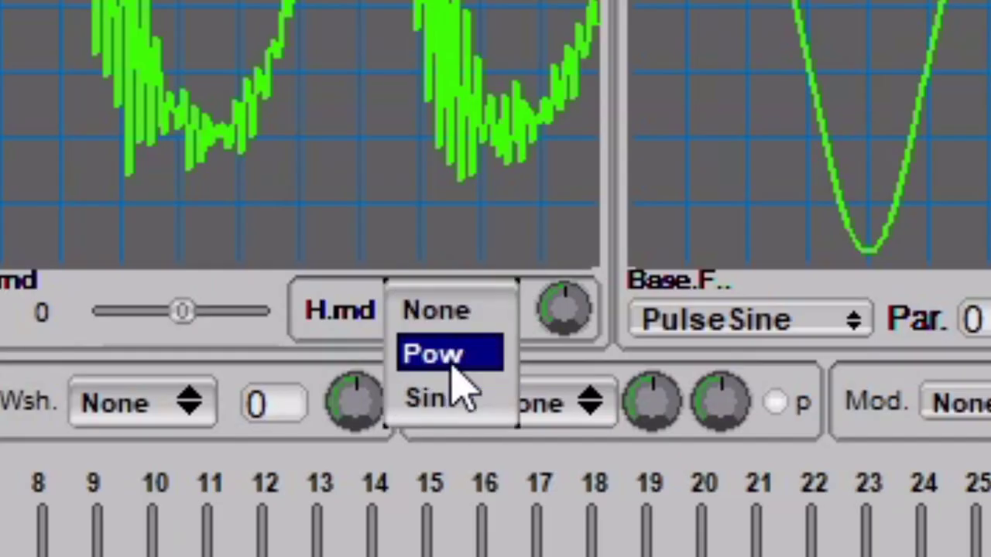
{"action": "left_click", "coordinate": [172, 184]}
{"action": "left_click", "coordinate": [564, 308]}
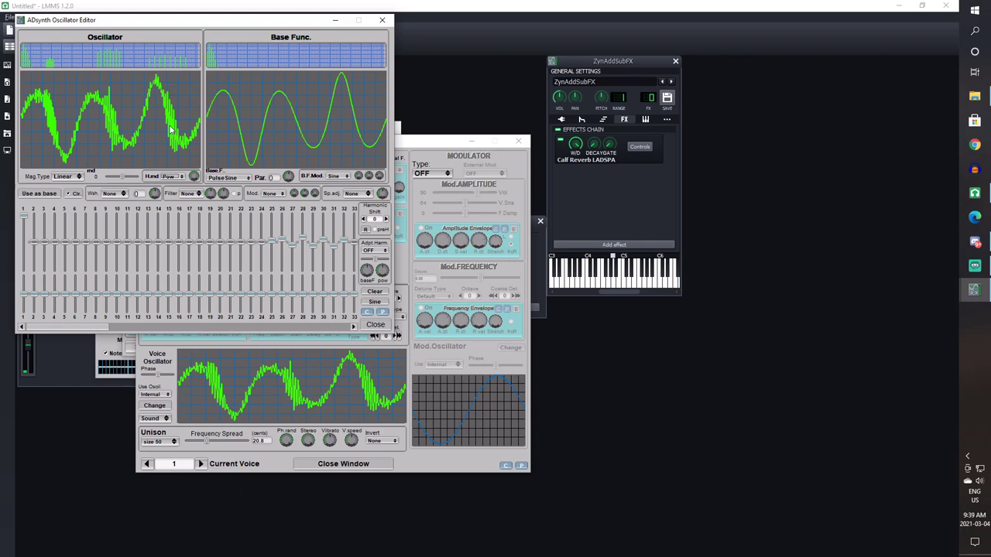
{"action": "left_click", "coordinate": [166, 178]}
{"action": "left_click", "coordinate": [172, 166]}
Step: Switch on the voice filter with cutoff frequency around 76
{"action": "left_click", "coordinate": [381, 20]}
{"action": "left_click", "coordinate": [269, 159]}
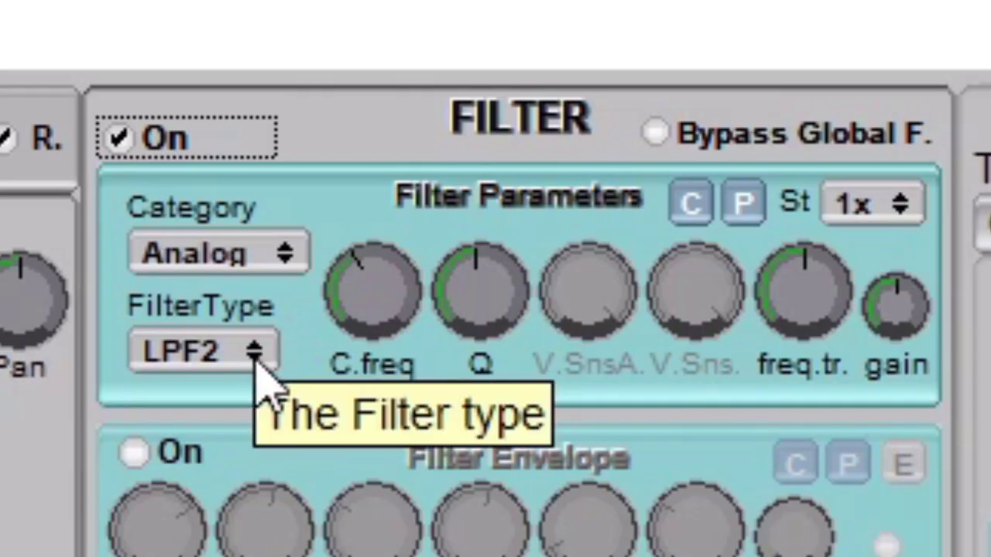
{"action": "left_click_drag", "start_coordinate": [352, 341], "coordinate": [332, 287]}
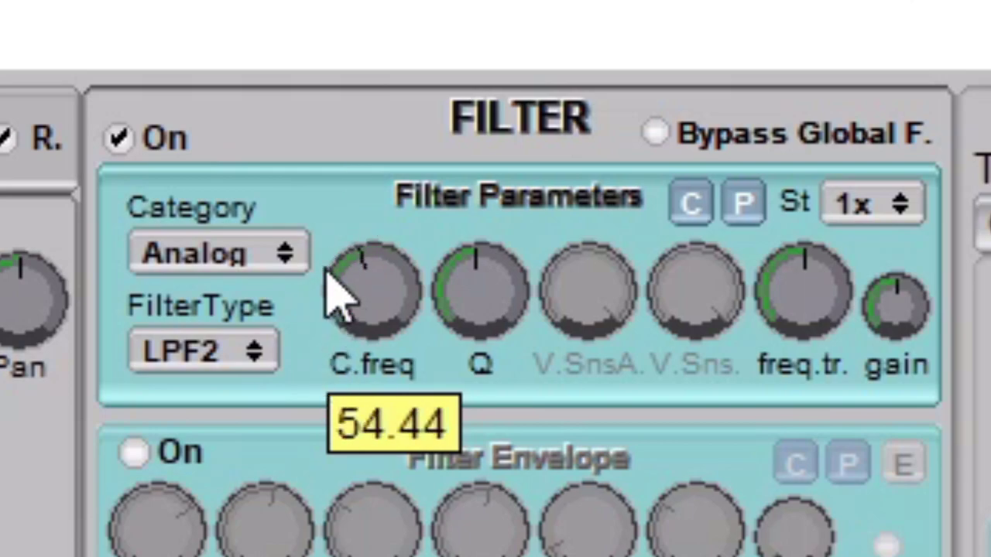
Step: Enable the frequency LFO at speed ~0.67 and depth 45.72, and make the modulator FM
{"action": "mouse_move", "coordinate": [211, 212]}
{"action": "left_mouse_down"}
{"action": "mouse_move", "coordinate": [212, 266]}
{"action": "mouse_move", "coordinate": [217, 229]}
{"action": "left_mouse_up"}
{"action": "left_click", "coordinate": [174, 454]}
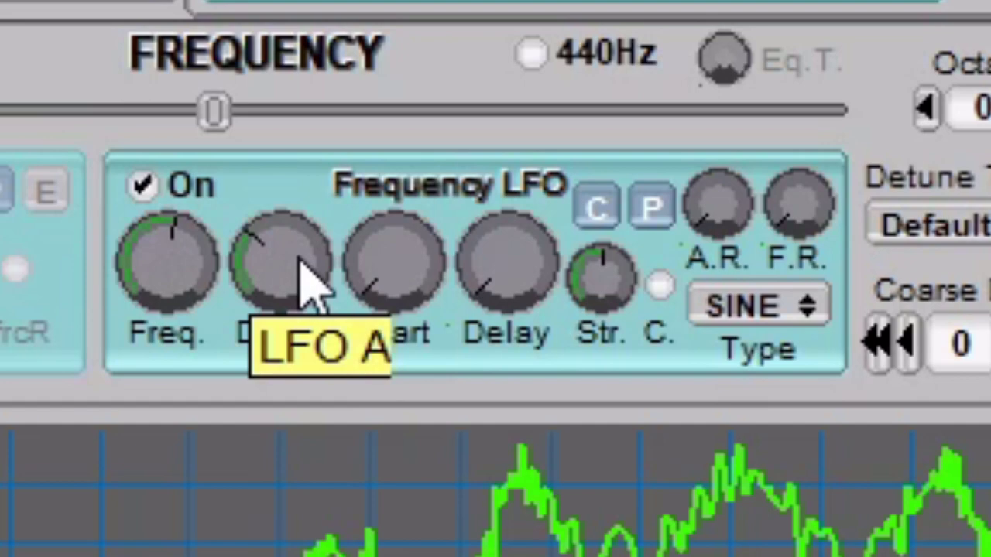
{"action": "left_click_drag", "start_coordinate": [303, 270], "coordinate": [294, 376]}
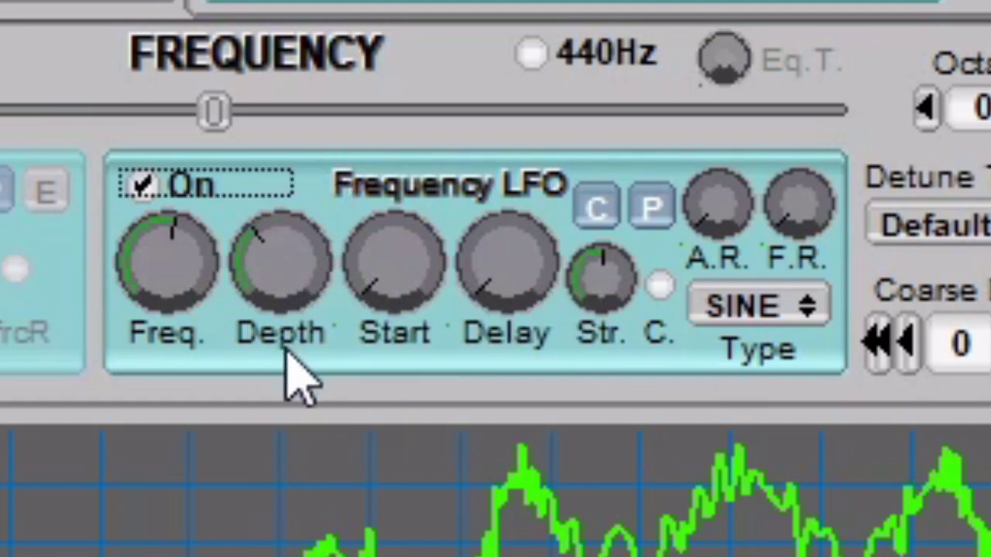
{"action": "left_click", "coordinate": [435, 173]}
{"action": "left_click", "coordinate": [431, 216]}
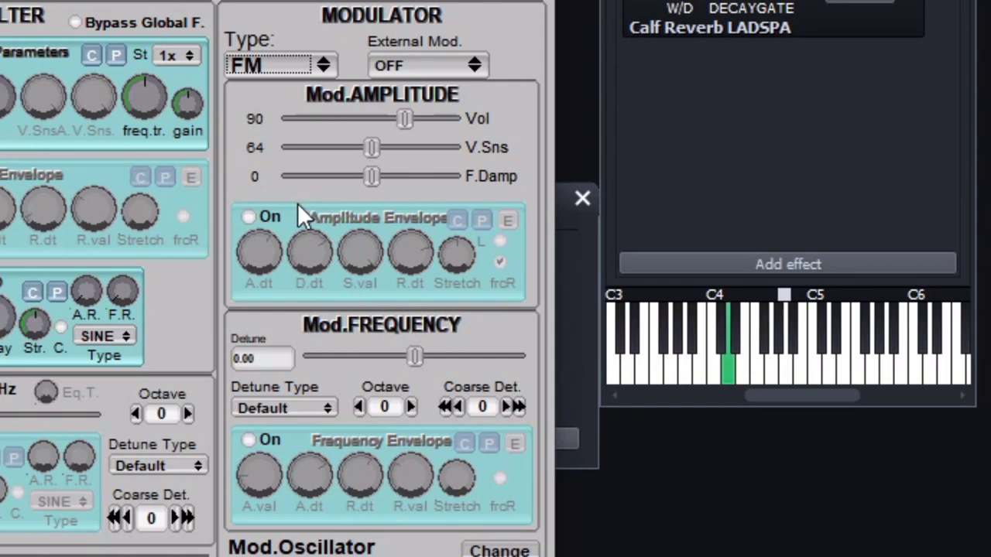
Step: Set the modulator octave to -2 and enable its amplitude and frequency envelopes
{"action": "left_click", "coordinate": [358, 407]}
{"action": "left_click", "coordinate": [359, 407]}
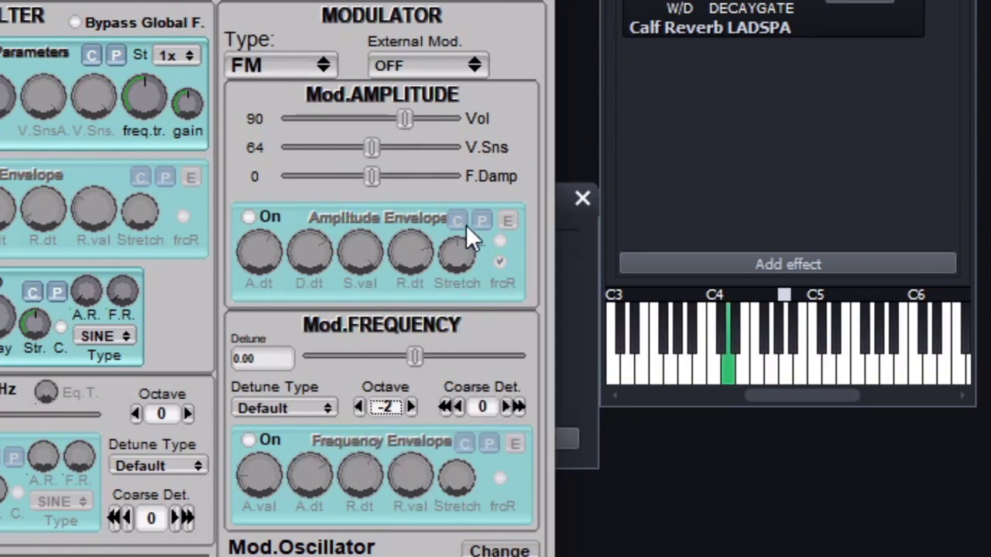
{"action": "left_click", "coordinate": [247, 216]}
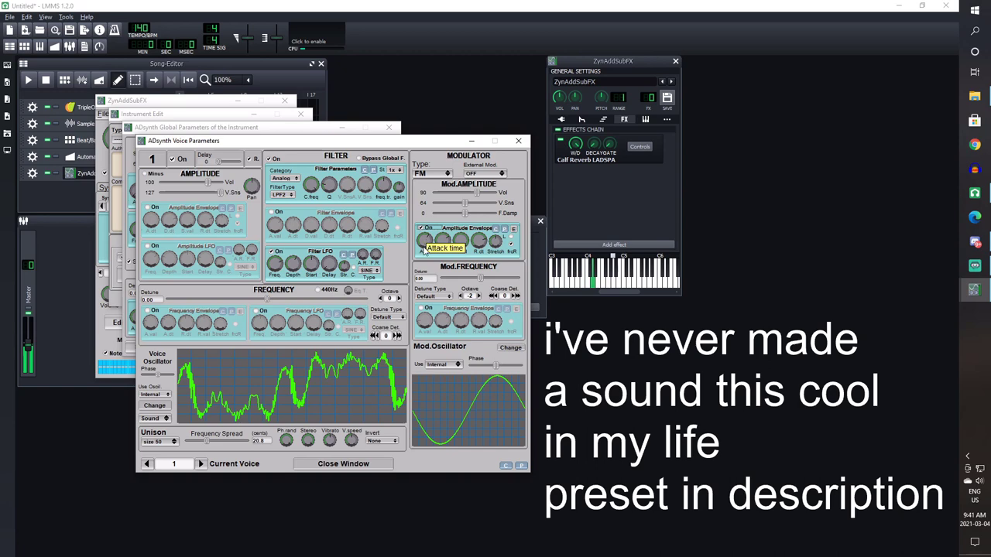
{"action": "left_click", "coordinate": [425, 308]}
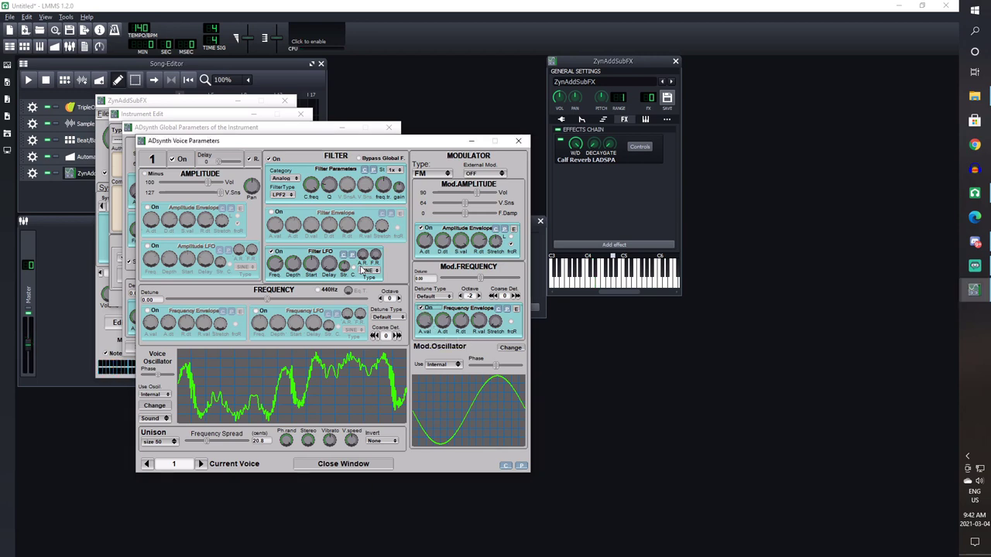
Step: Drop the global frequency envelope A.val to 13.20 and play a note to hear it
{"action": "left_click", "coordinate": [517, 141]}
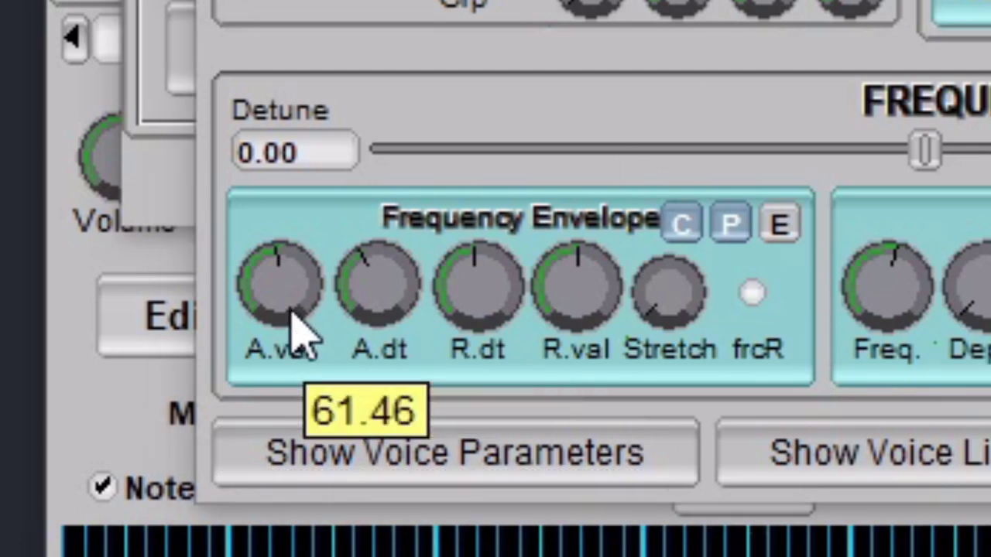
{"action": "left_click_drag", "start_coordinate": [299, 332], "coordinate": [304, 536]}
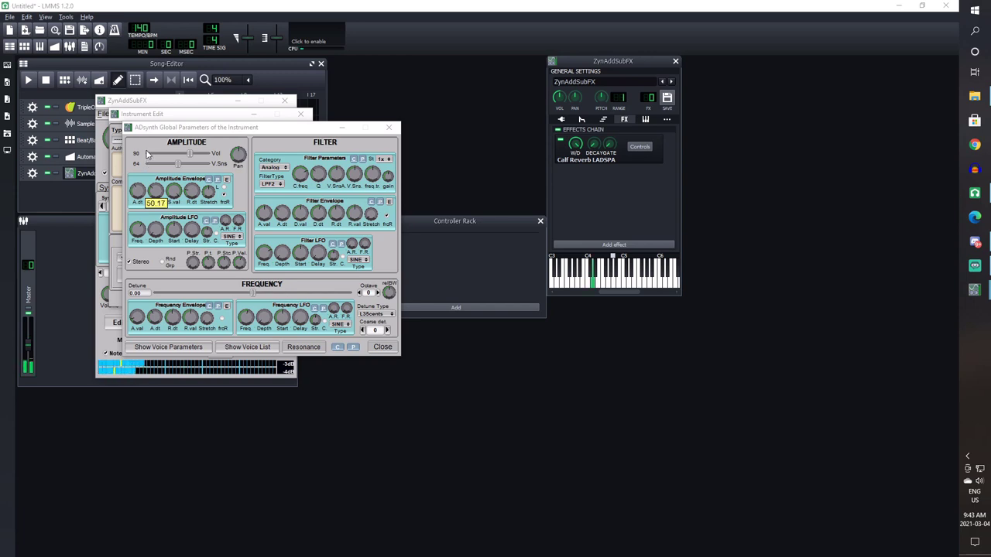
{"action": "key", "text": "x"}
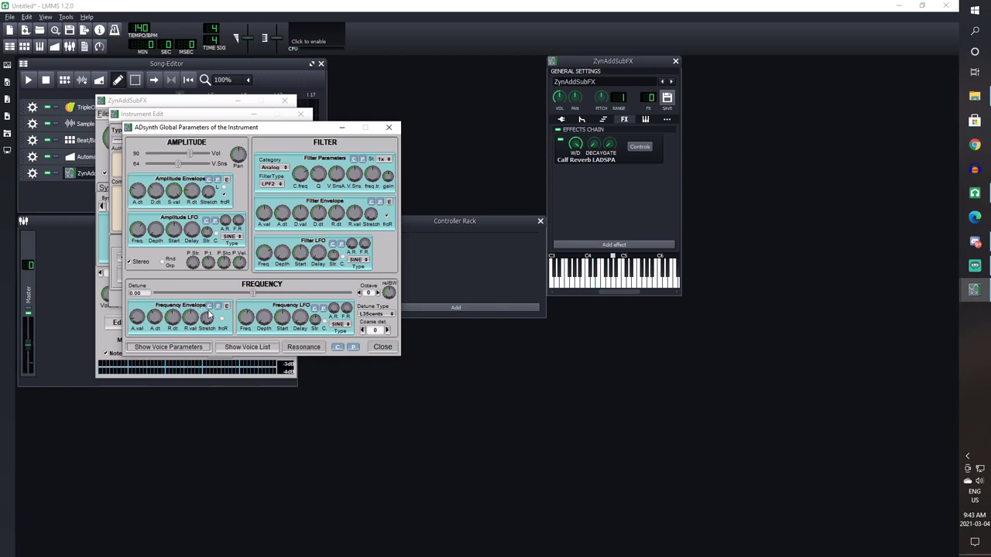
Step: Close the Global Parameters and instrument edit windows and switch portamento on
{"action": "left_click", "coordinate": [388, 127]}
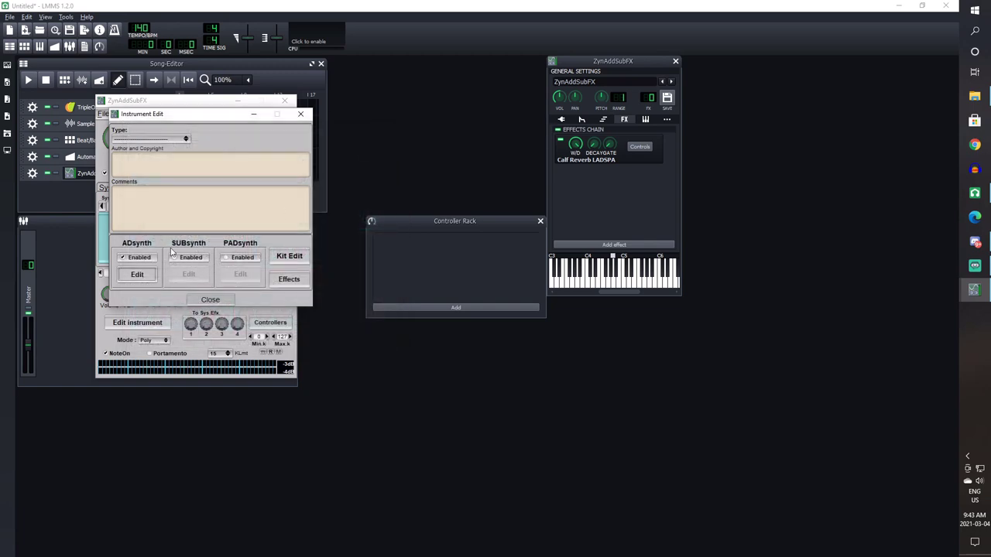
{"action": "left_click", "coordinate": [300, 114]}
{"action": "left_click", "coordinate": [160, 356]}
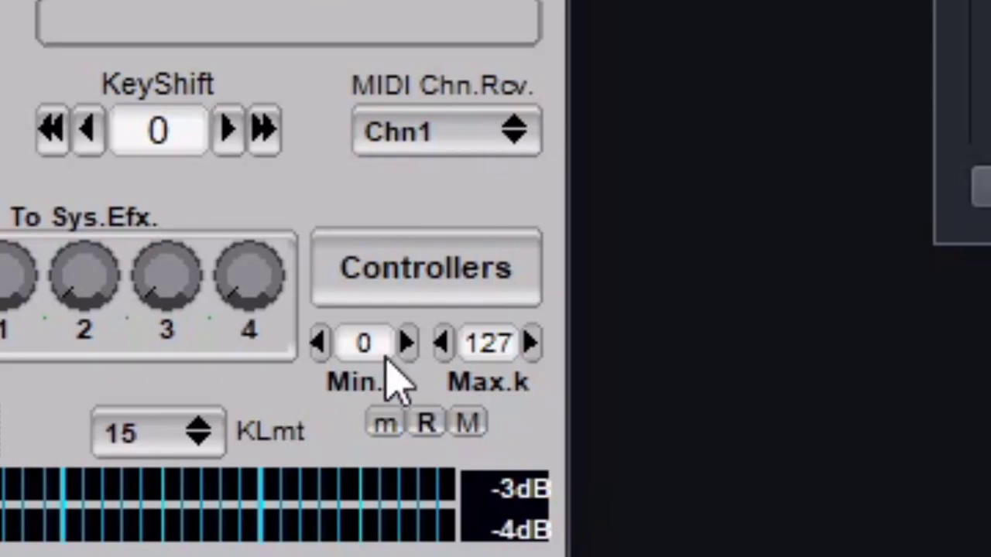
Step: Set the portamento threshold to 0, up/down ratio to 62.10, and a short glide time
{"action": "left_click", "coordinate": [424, 263]}
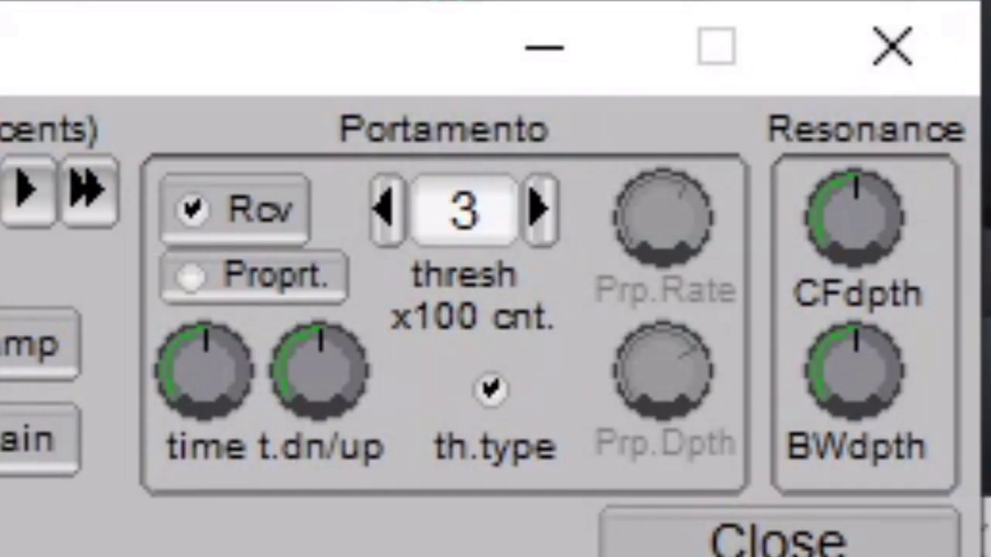
{"action": "left_click_drag", "start_coordinate": [173, 379], "coordinate": [221, 364]}
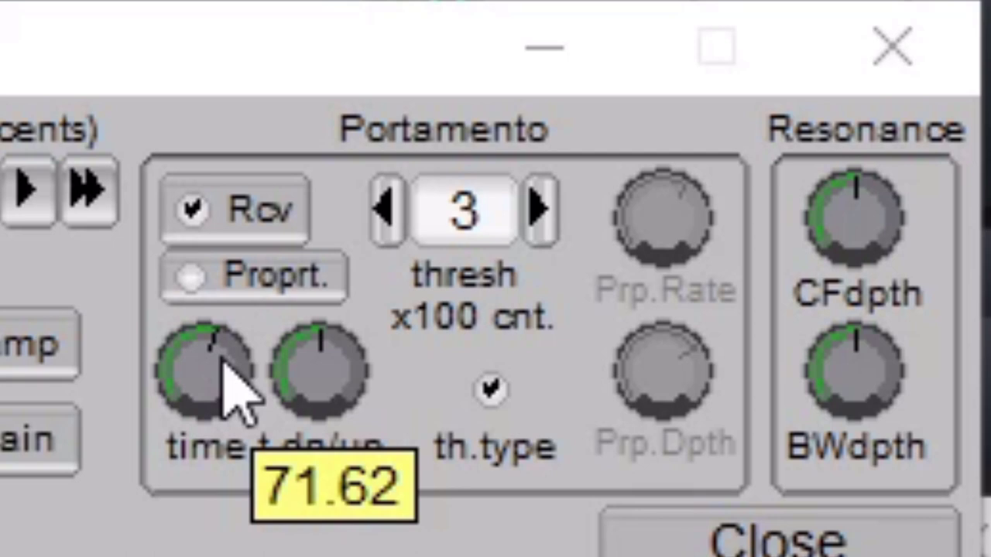
{"action": "left_click_drag", "start_coordinate": [285, 363], "coordinate": [336, 372]}
{"action": "left_click", "coordinate": [387, 216]}
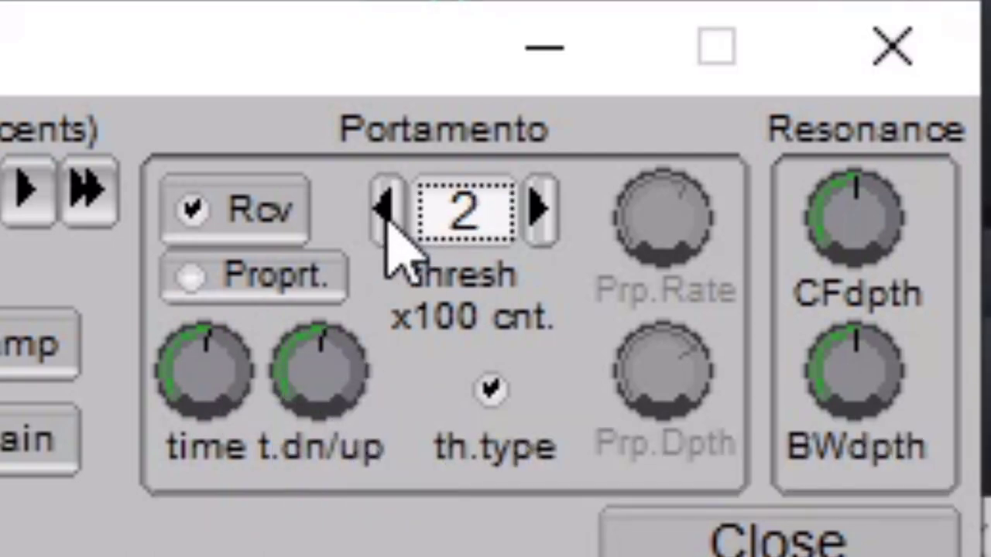
{"action": "left_click", "coordinate": [387, 216]}
{"action": "left_click", "coordinate": [387, 216]}
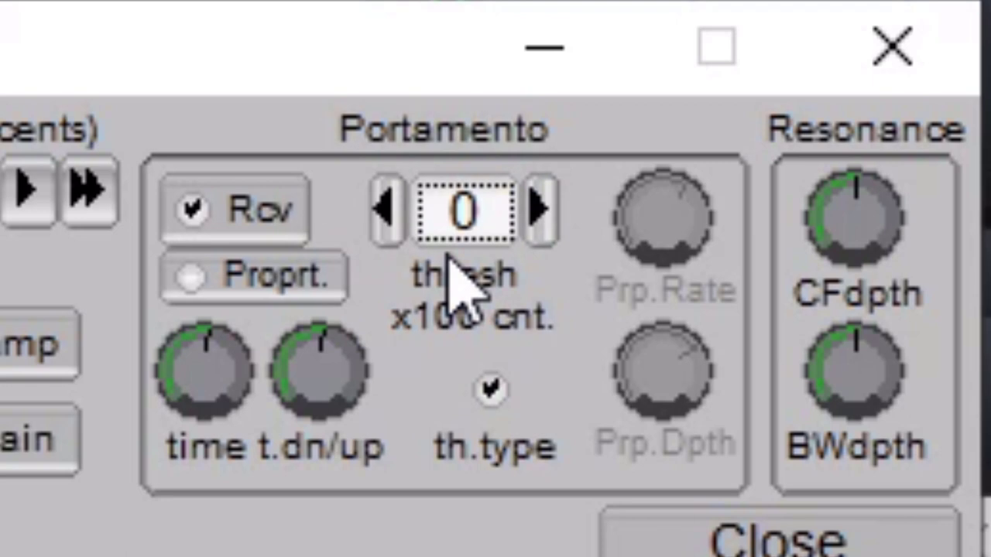
{"action": "left_click_drag", "start_coordinate": [198, 387], "coordinate": [199, 429]}
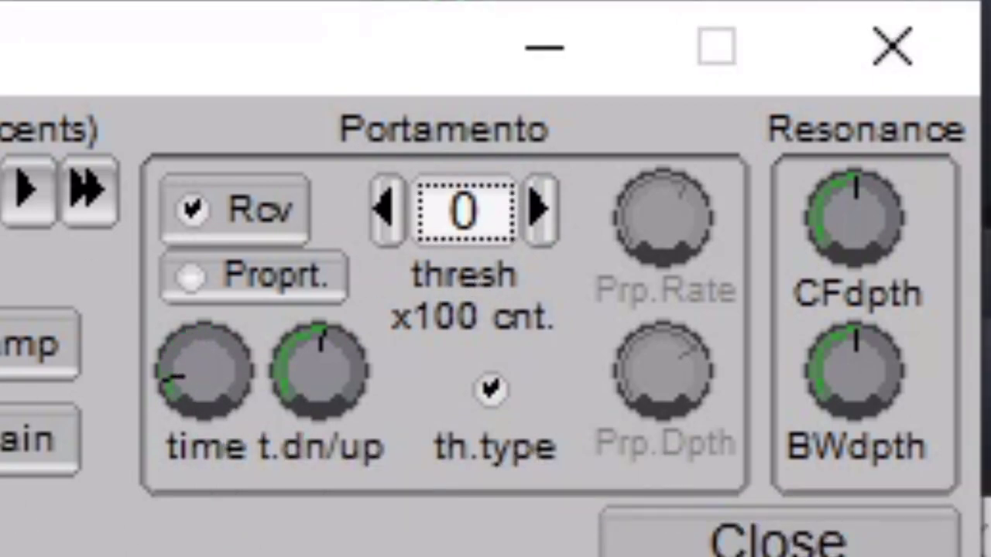
{"action": "left_click_drag", "start_coordinate": [243, 398], "coordinate": [243, 348]}
{"action": "left_click_drag", "start_coordinate": [228, 409], "coordinate": [228, 460]}
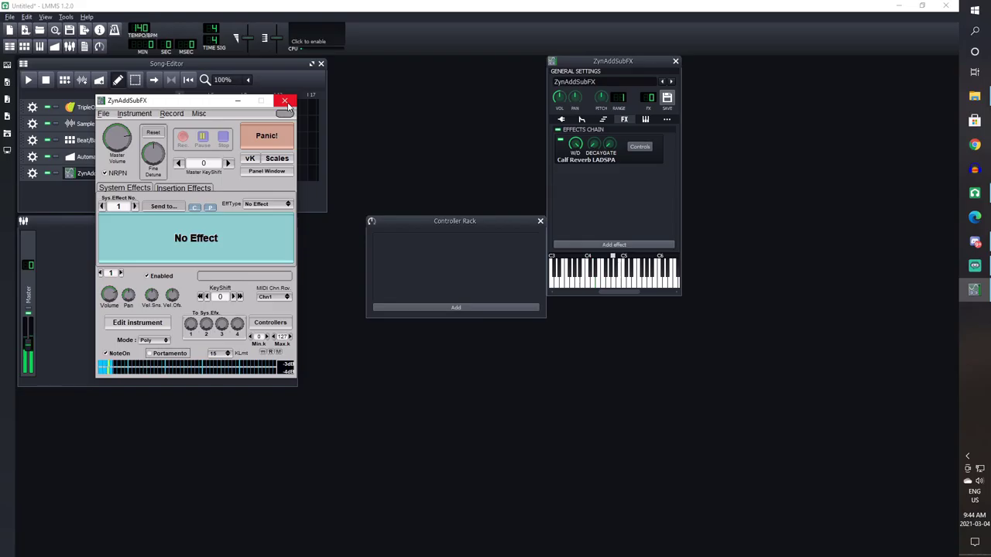
Step: Close the ZynAddSubFX editor and instrument windows, then scroll the india 1 Song Editor tracks
{"action": "left_click", "coordinate": [286, 101]}
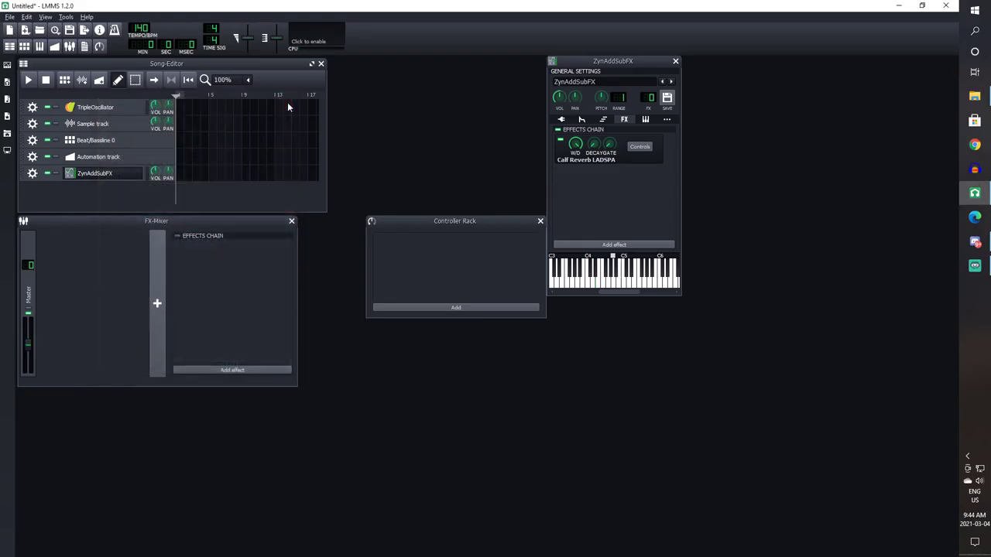
{"action": "left_click", "coordinate": [120, 175]}
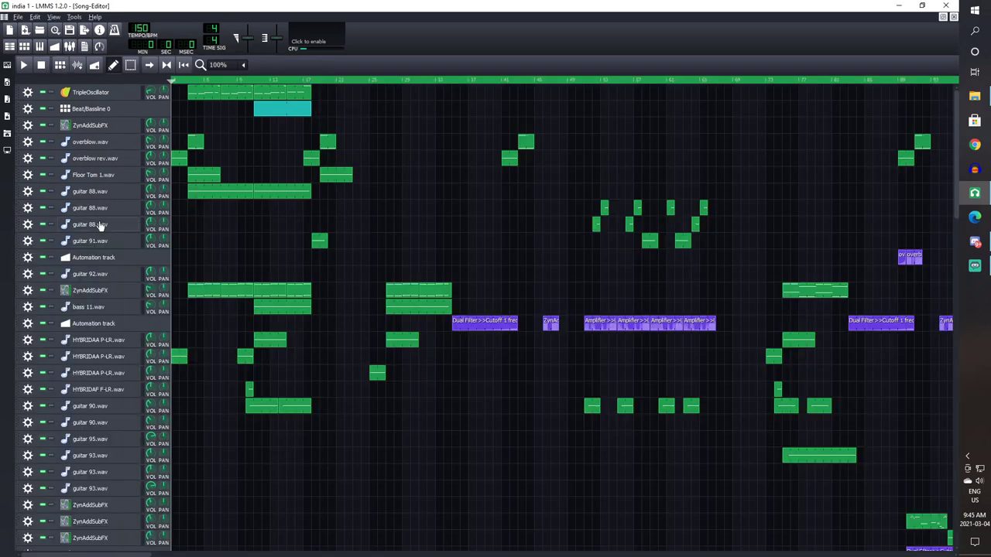
{"action": "scroll", "coordinate": [99, 224], "scroll_direction": "down", "scroll_amount": 10}
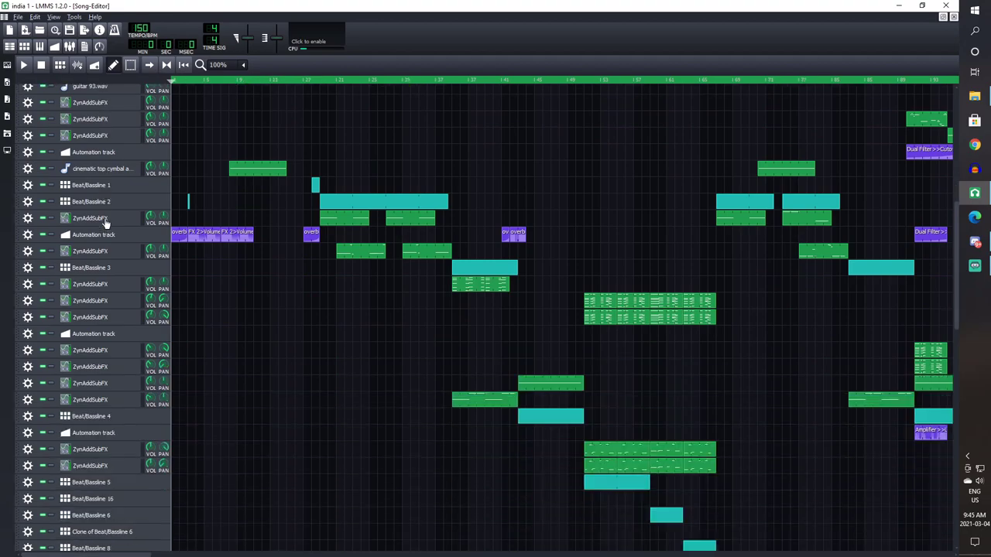